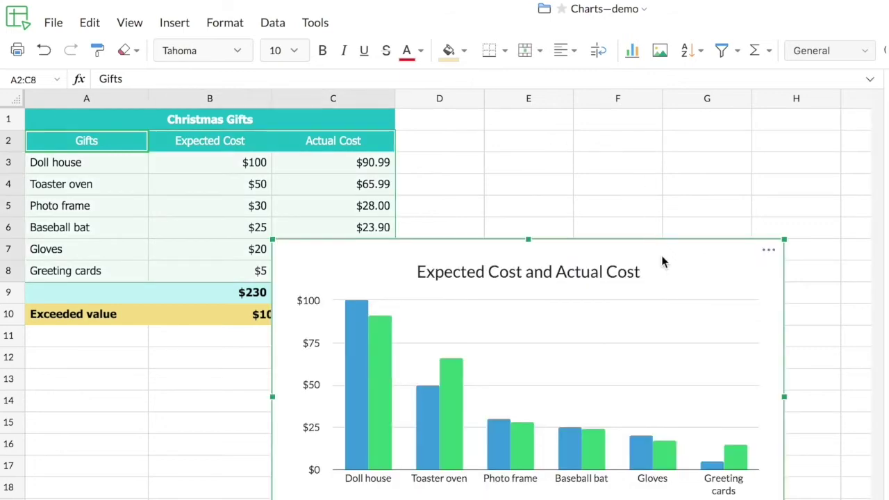
Step: Move the Expected Cost and Actual Cost chart up beside the table over columns D–H
{"action": "left_click_drag", "start_coordinate": [664, 254], "coordinate": [788, 134]}
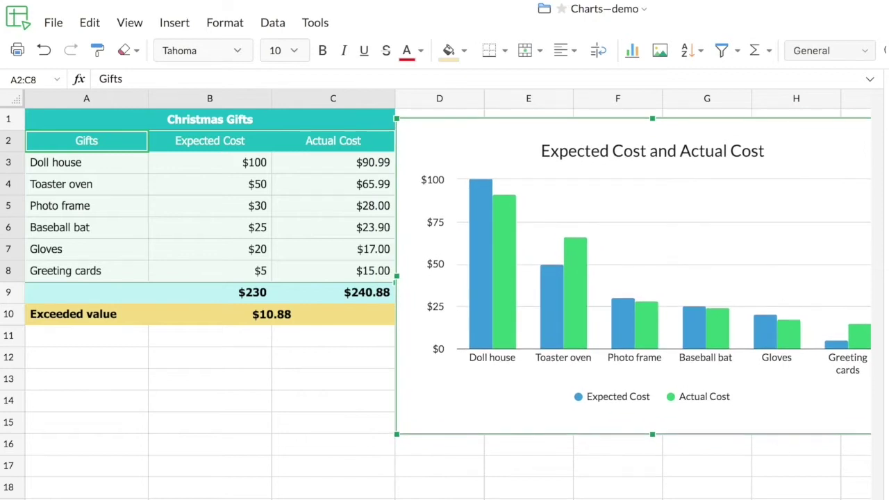
{"action": "scroll", "coordinate": [788, 134], "scroll_direction": "right", "scroll_amount": 2}
{"action": "scroll", "coordinate": [448, 295], "scroll_direction": "right", "scroll_amount": 1}
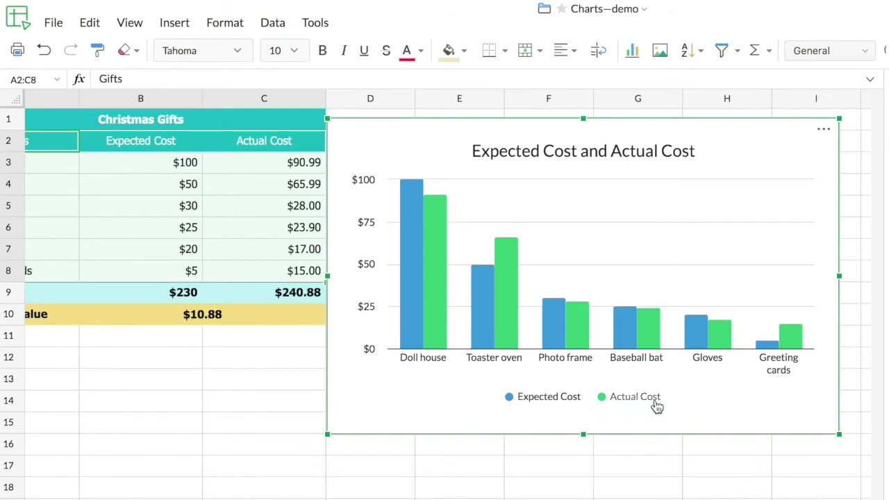
Step: Open the chart settings and confirm the Column Chart type and Budget.A2:C8 data range, unchanged
{"action": "double_click", "coordinate": [699, 407]}
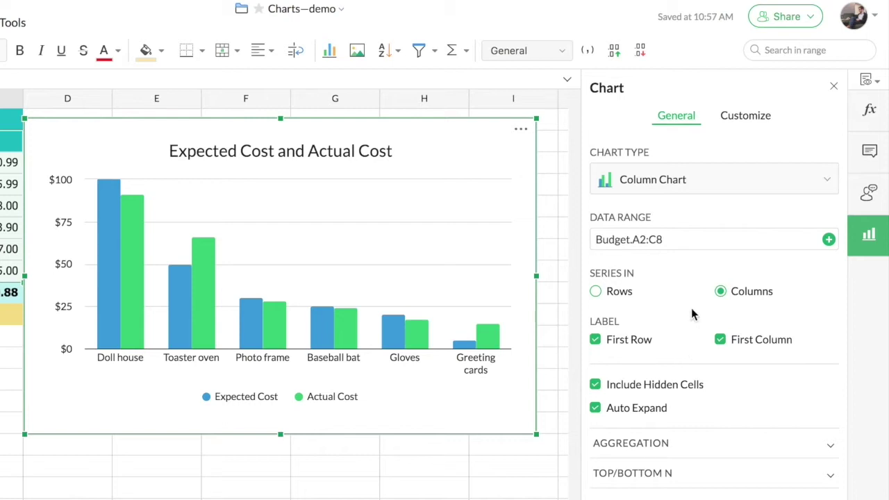
{"action": "left_click", "coordinate": [739, 192]}
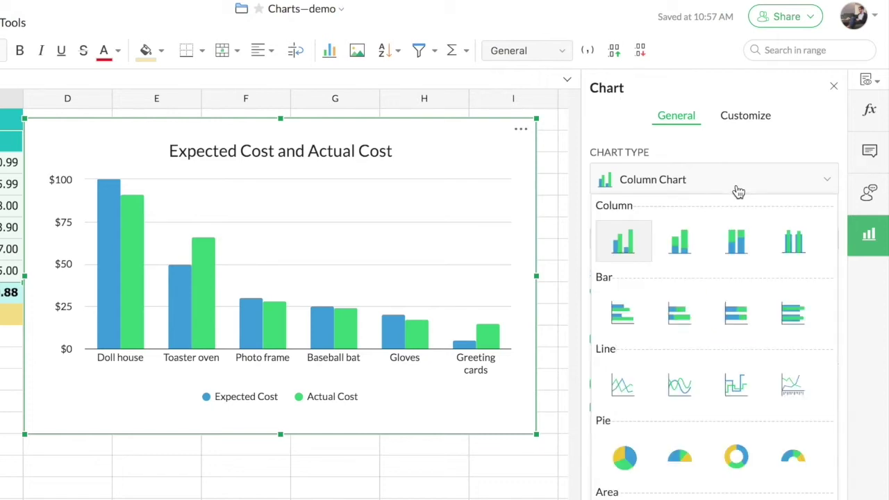
{"action": "scroll", "coordinate": [700, 337], "scroll_direction": "down", "scroll_amount": 2}
{"action": "left_click", "coordinate": [690, 217]}
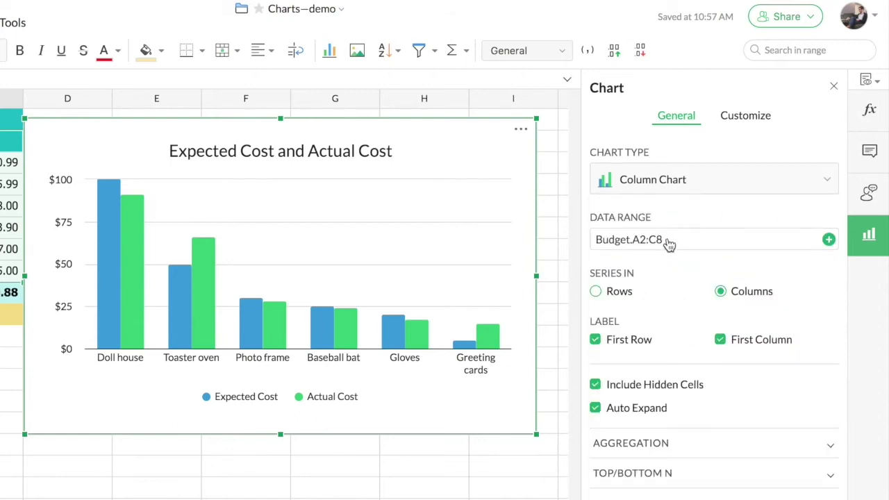
{"action": "left_click", "coordinate": [669, 245]}
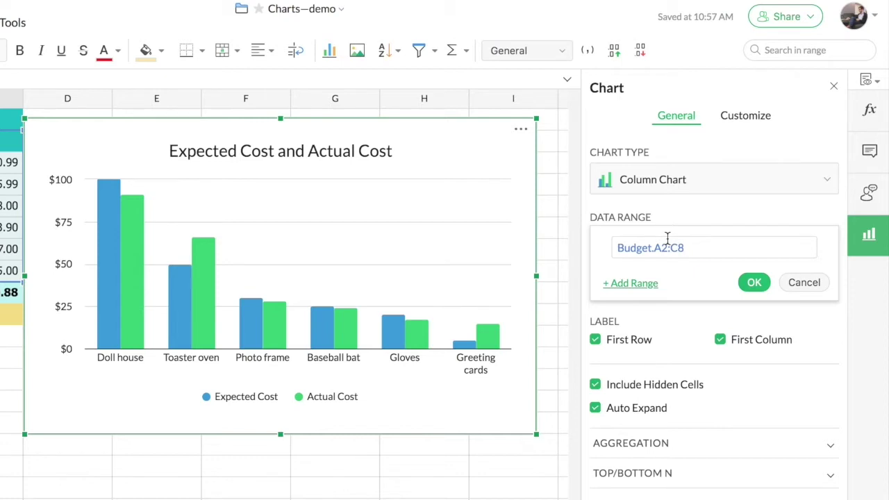
{"action": "key", "text": "Return"}
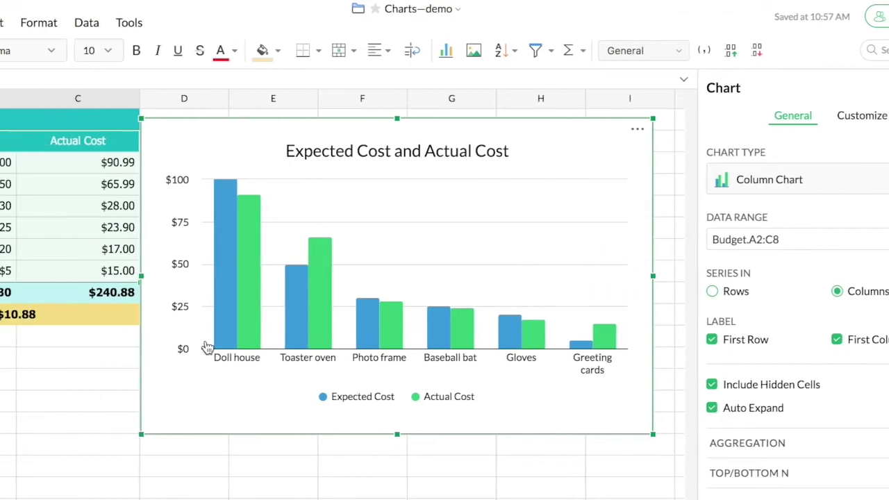
{"action": "scroll", "coordinate": [242, 349], "scroll_direction": "left", "scroll_amount": 3}
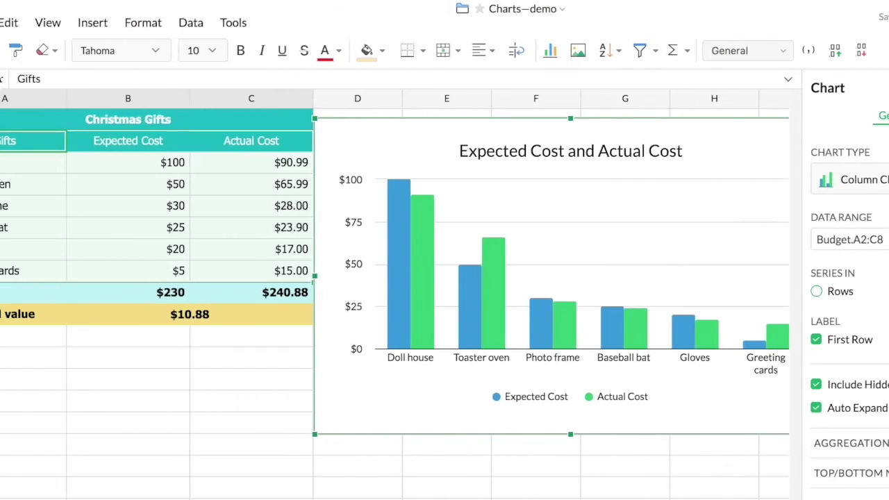
Step: Insert an empty row below the Greeting cards row
{"action": "left_click", "coordinate": [118, 271]}
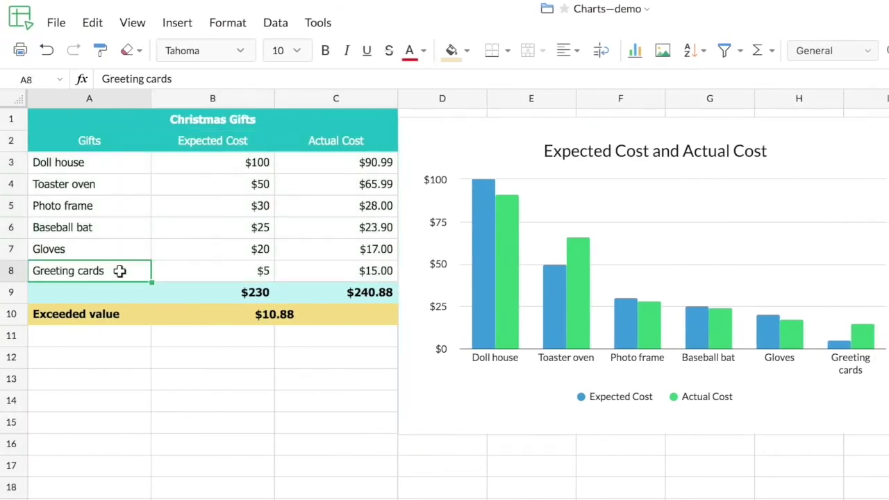
{"action": "right_click", "coordinate": [21, 272]}
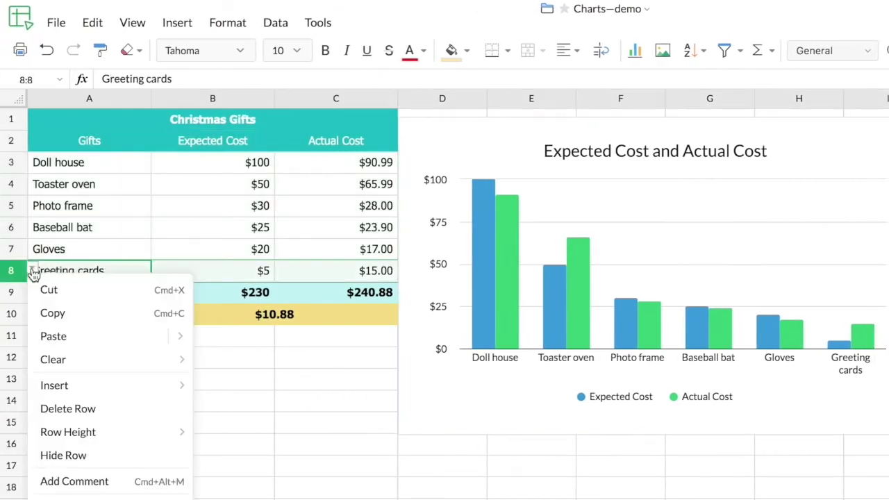
{"action": "mouse_move", "coordinate": [63, 385]}
{"action": "left_click", "coordinate": [209, 411]}
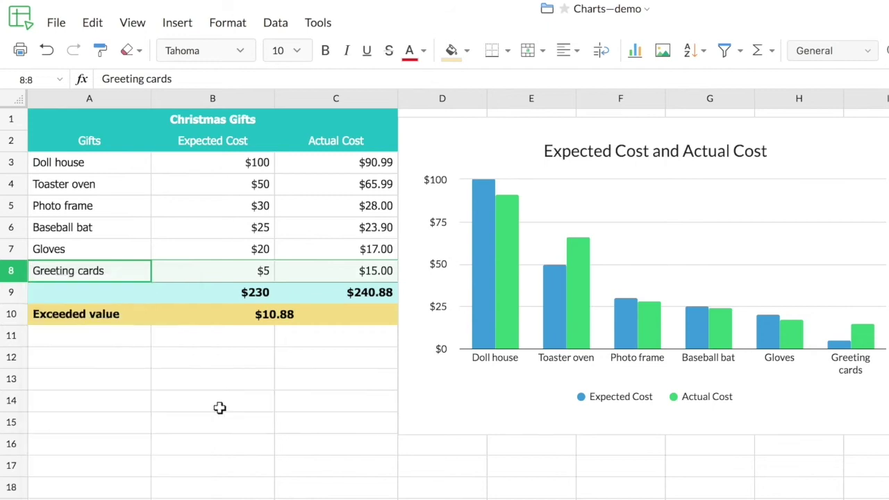
Step: Fill row 9 with Candle, expected cost 2 and actual cost 1, then select the chart
{"action": "left_click", "coordinate": [125, 300]}
{"action": "type", "text": "Candle"}
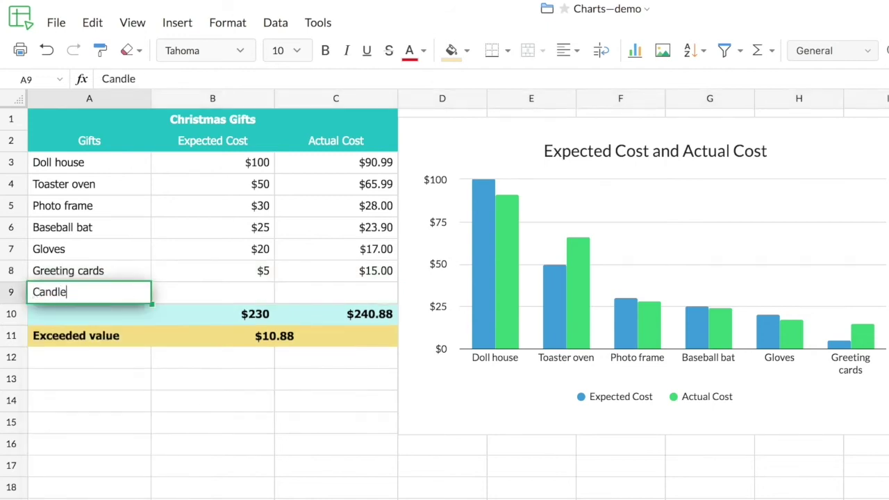
{"action": "key", "text": "Tab"}
{"action": "type", "text": "2"}
{"action": "key", "text": "Tab"}
{"action": "type", "text": "1"}
{"action": "key", "text": "Return"}
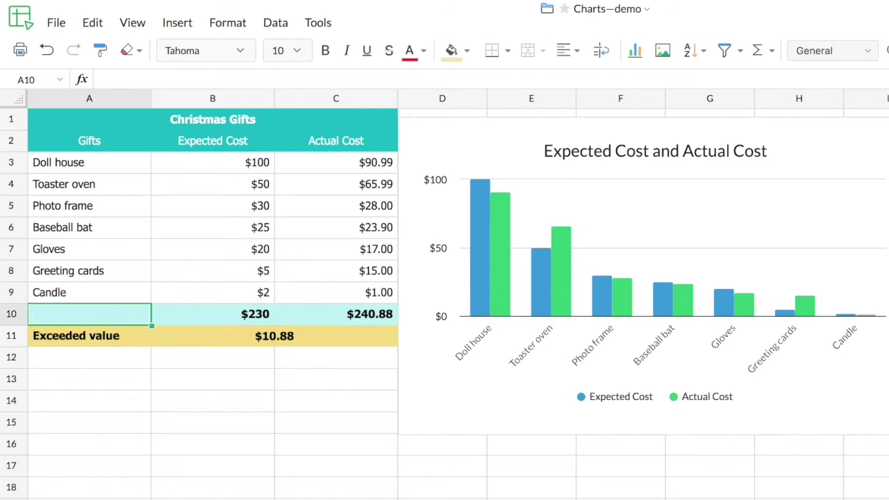
{"action": "mouse_move", "coordinate": [810, 314]}
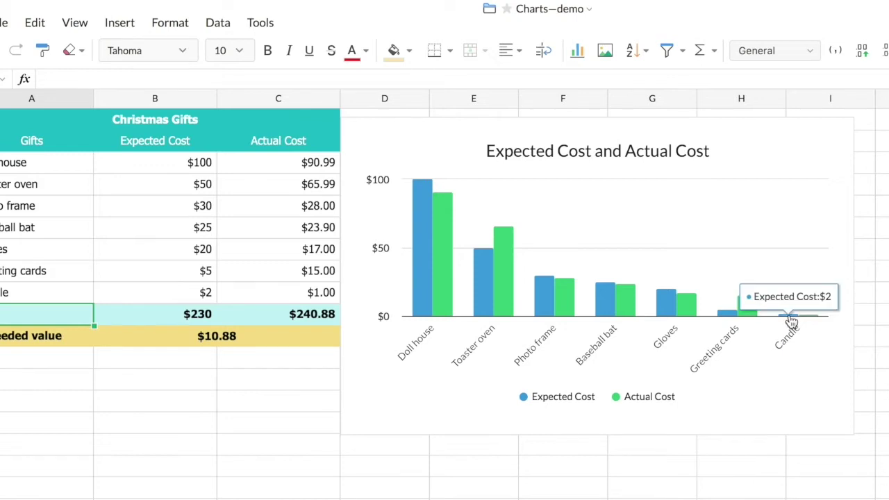
{"action": "left_click", "coordinate": [781, 388]}
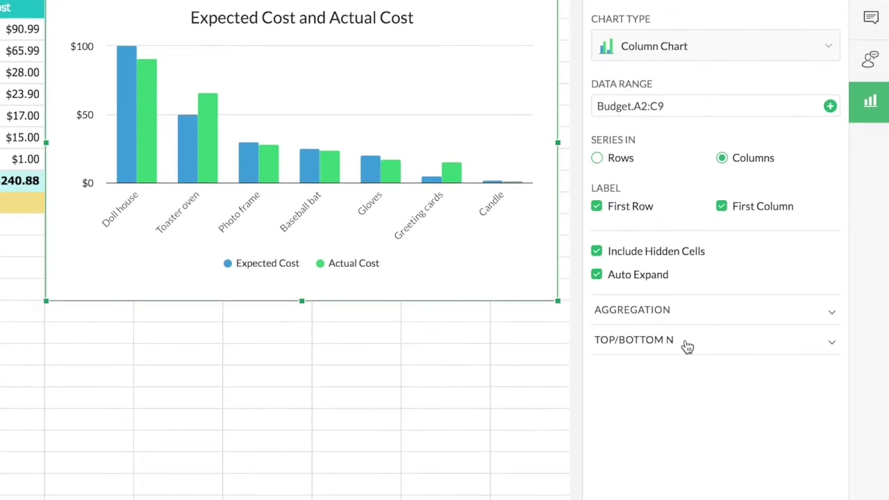
Step: Preview the chart's Top 3 gifts by Actual Cost, then reset the Top/Bottom N filter
{"action": "left_click", "coordinate": [687, 347]}
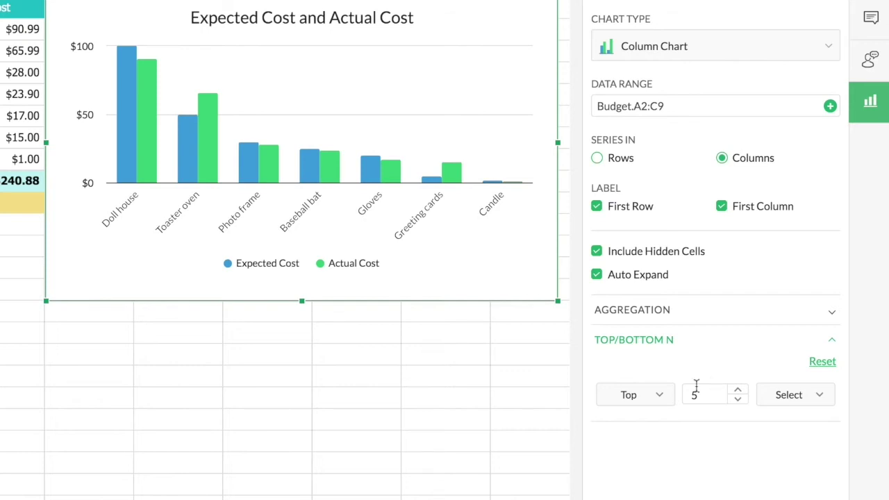
{"action": "left_click", "coordinate": [739, 401]}
{"action": "left_click", "coordinate": [738, 401]}
{"action": "left_click", "coordinate": [821, 407]}
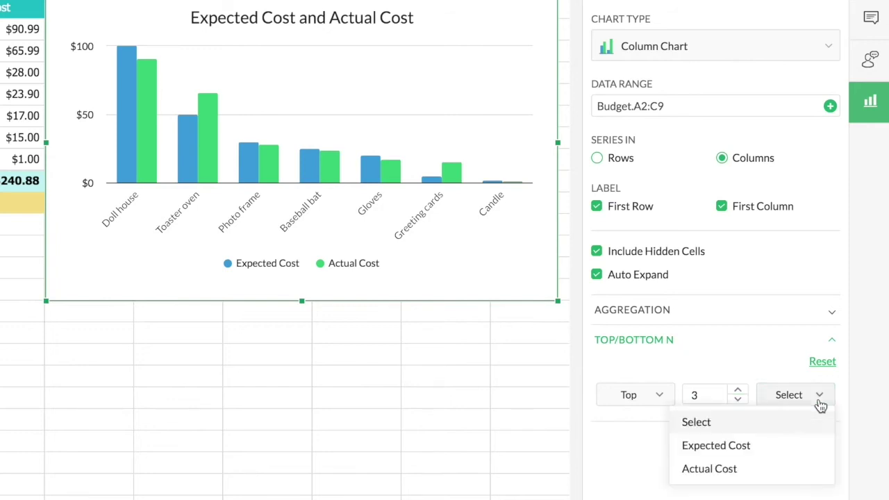
{"action": "left_click", "coordinate": [772, 479]}
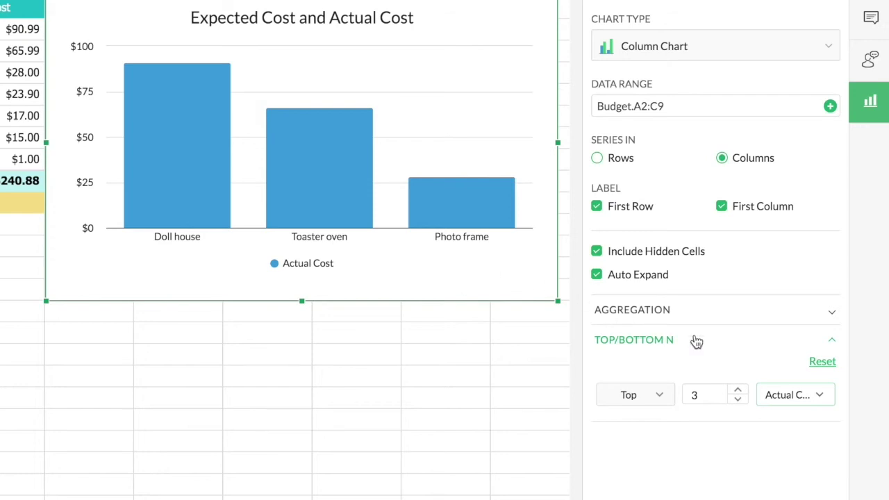
{"action": "left_click", "coordinate": [821, 362]}
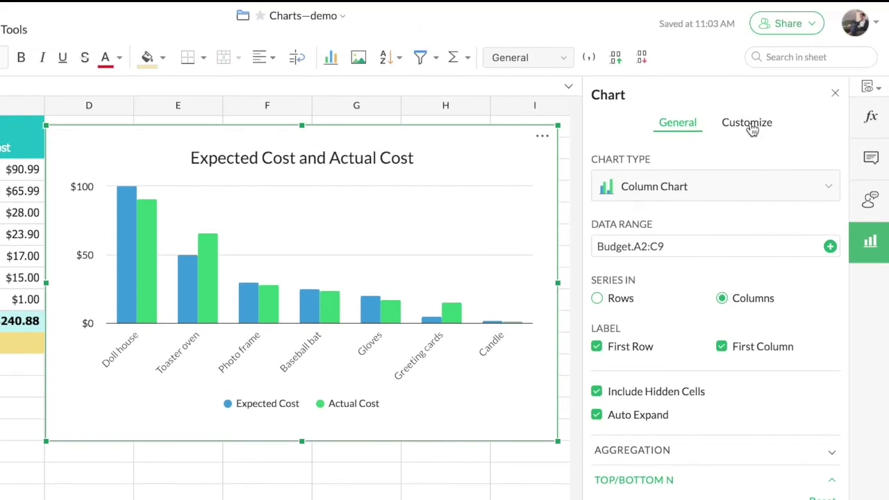
Step: In the Customize options, leave Chart Title selected under Chart & Axis Titles and show Legend settings
{"action": "left_click", "coordinate": [751, 128]}
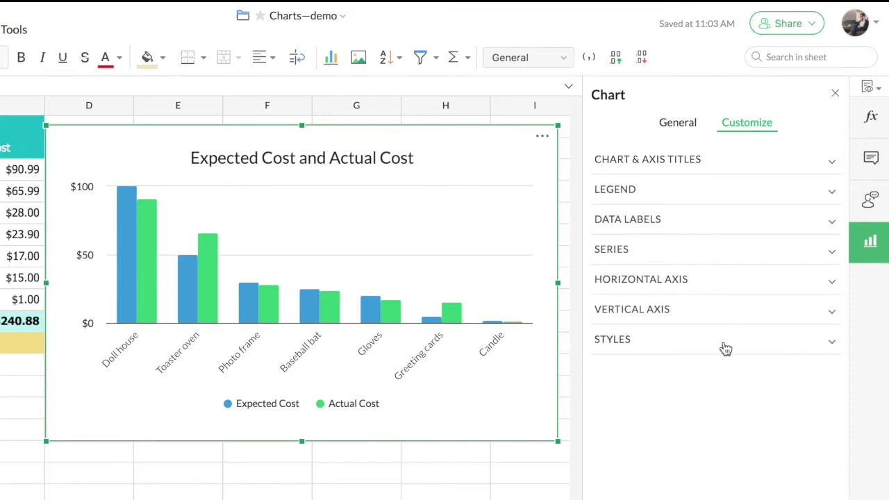
{"action": "left_click", "coordinate": [708, 169]}
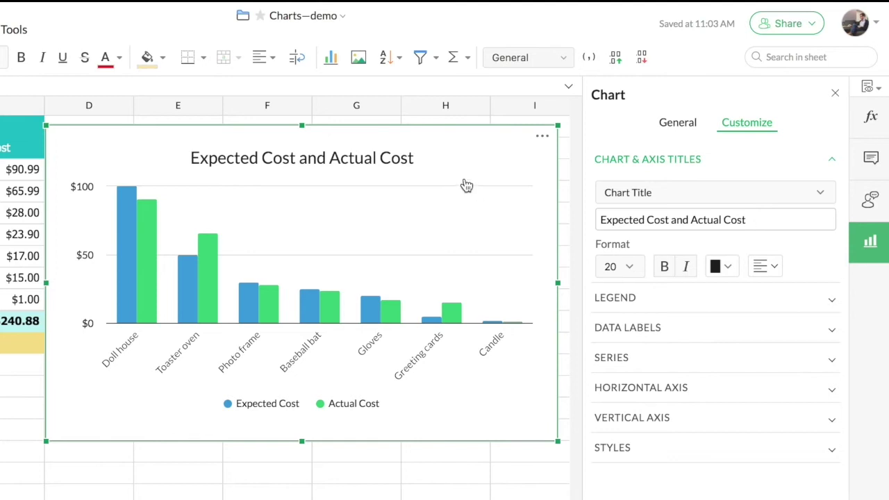
{"action": "left_click", "coordinate": [754, 219]}
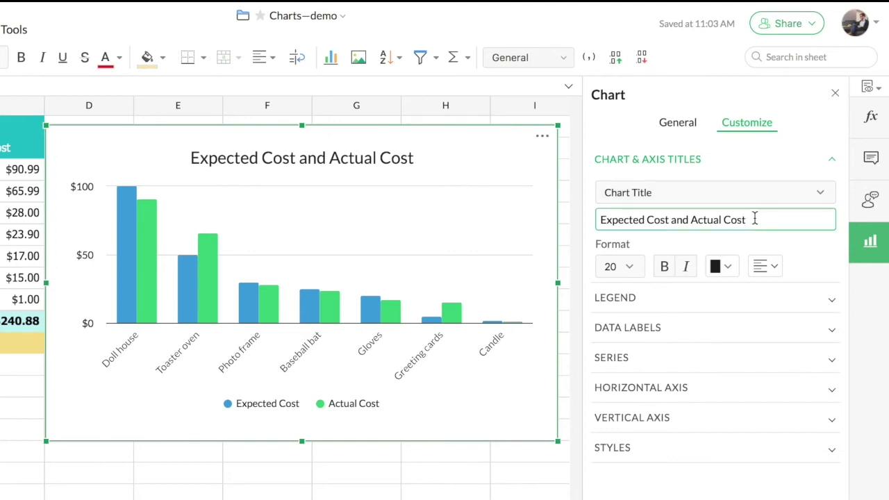
{"action": "left_click", "coordinate": [755, 200]}
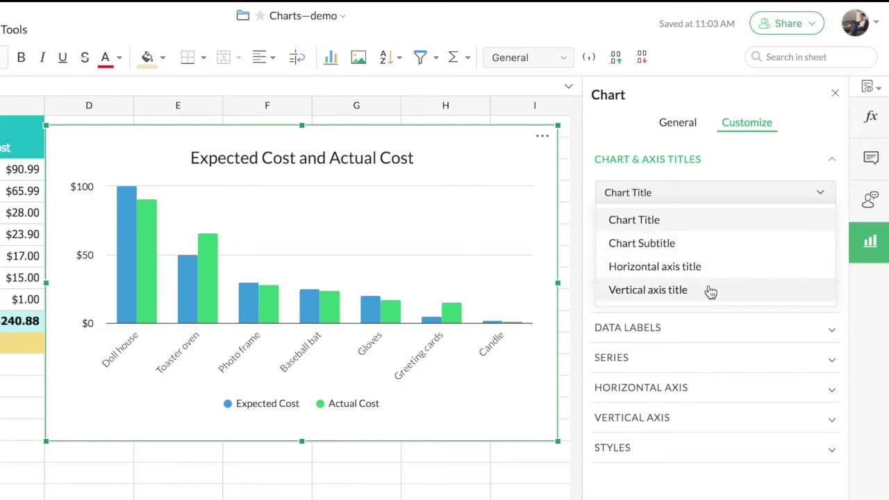
{"action": "left_click", "coordinate": [701, 198]}
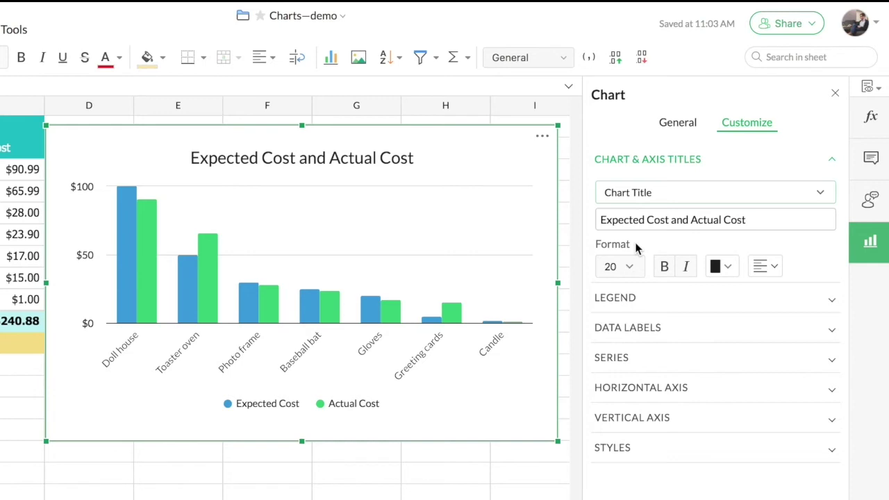
{"action": "left_click", "coordinate": [661, 300]}
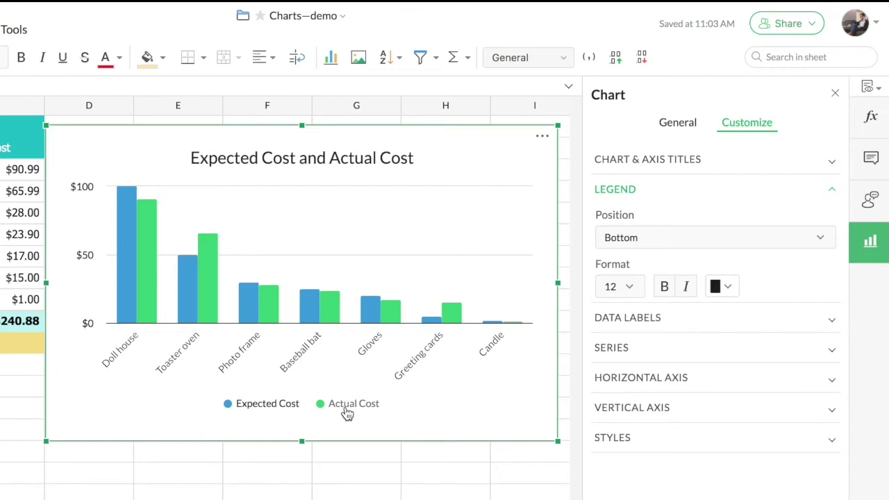
Step: Try the legend position on Right, then return it to Bottom
{"action": "left_click", "coordinate": [690, 239]}
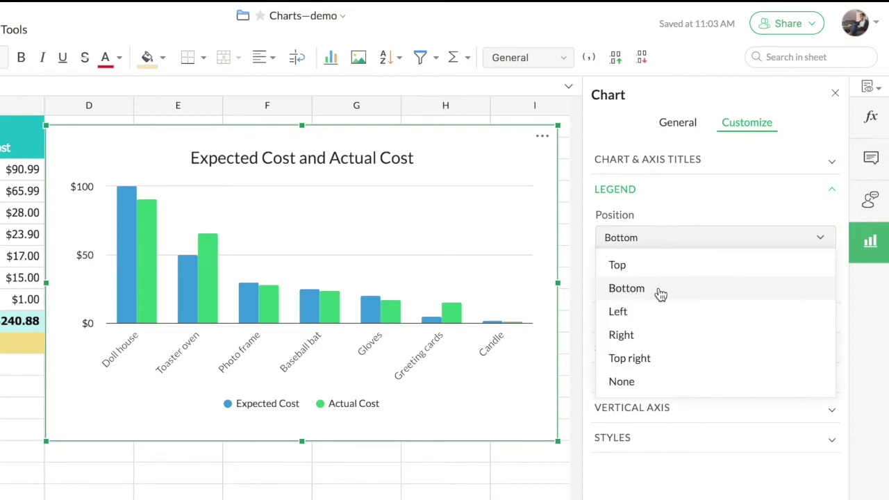
{"action": "left_click", "coordinate": [671, 345]}
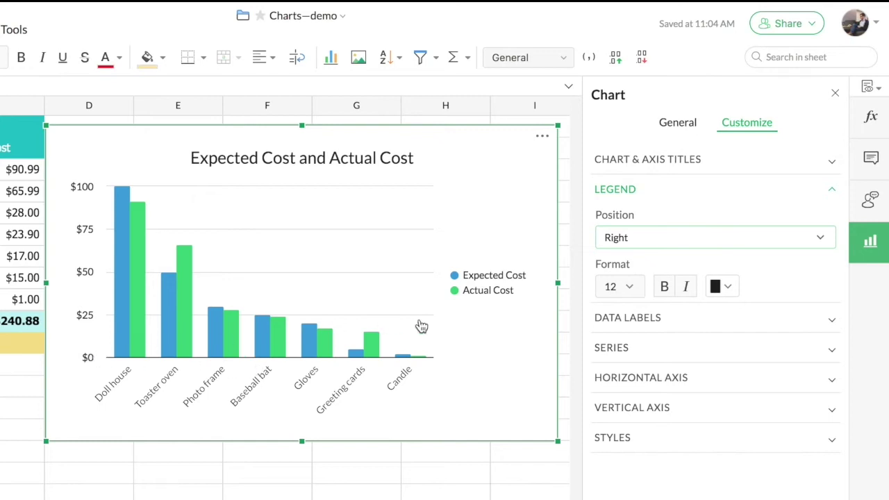
{"action": "left_click", "coordinate": [641, 241]}
{"action": "left_click", "coordinate": [655, 290]}
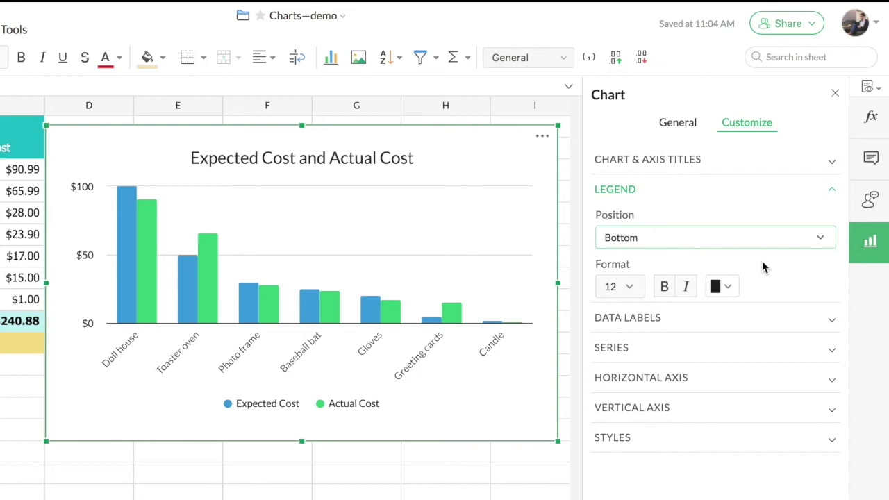
{"action": "left_click", "coordinate": [772, 317]}
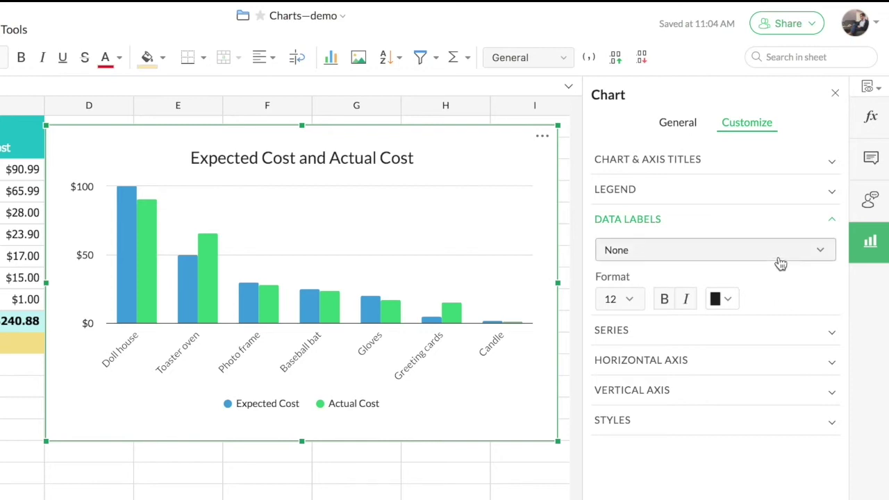
Step: Try Show Value data labels on the bars, then set Data Labels back to None
{"action": "left_click", "coordinate": [780, 262]}
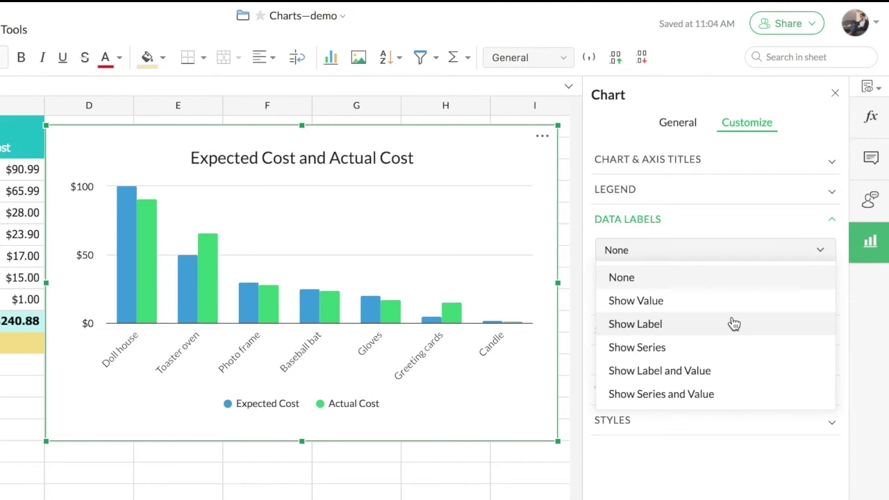
{"action": "left_click", "coordinate": [704, 306]}
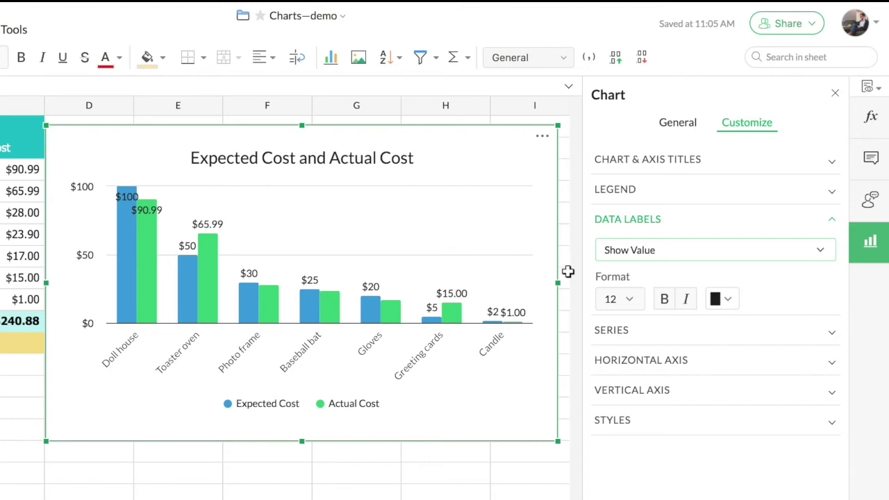
{"action": "left_click", "coordinate": [680, 255]}
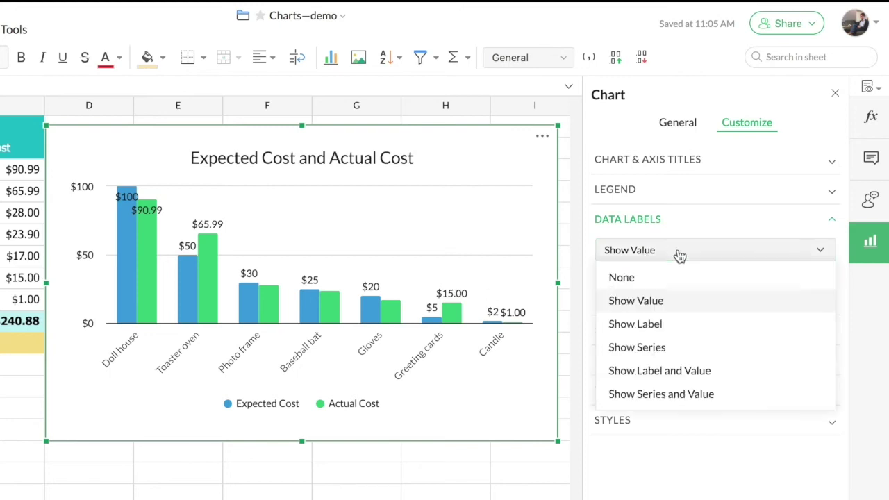
{"action": "left_click", "coordinate": [680, 279]}
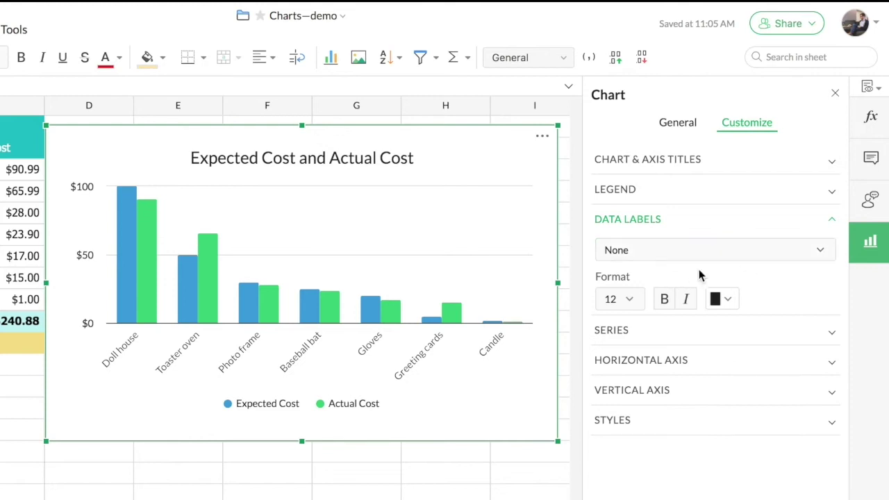
{"action": "left_click", "coordinate": [636, 330]}
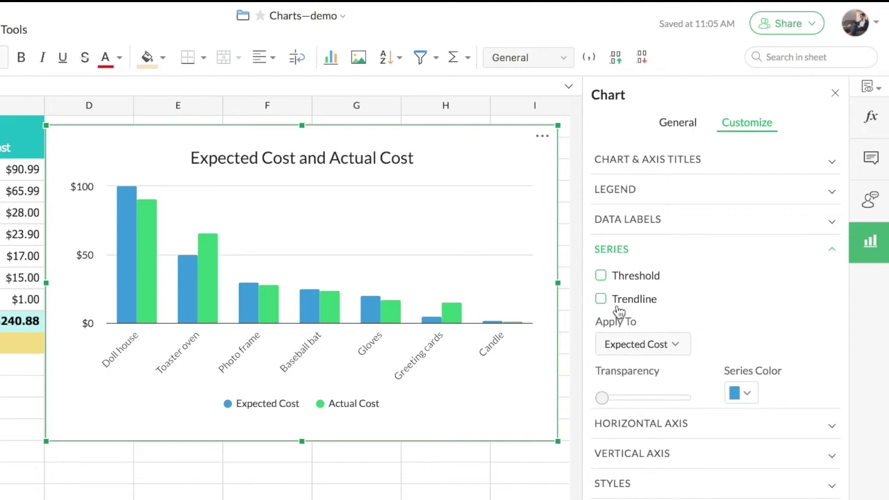
Step: Expand the chart's Horizontal Axis settings
{"action": "left_click", "coordinate": [706, 341]}
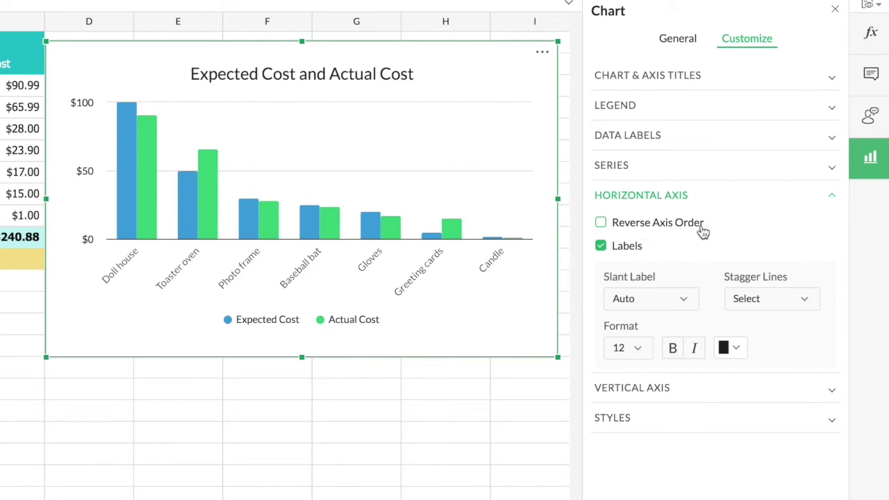
{"action": "left_click", "coordinate": [601, 223]}
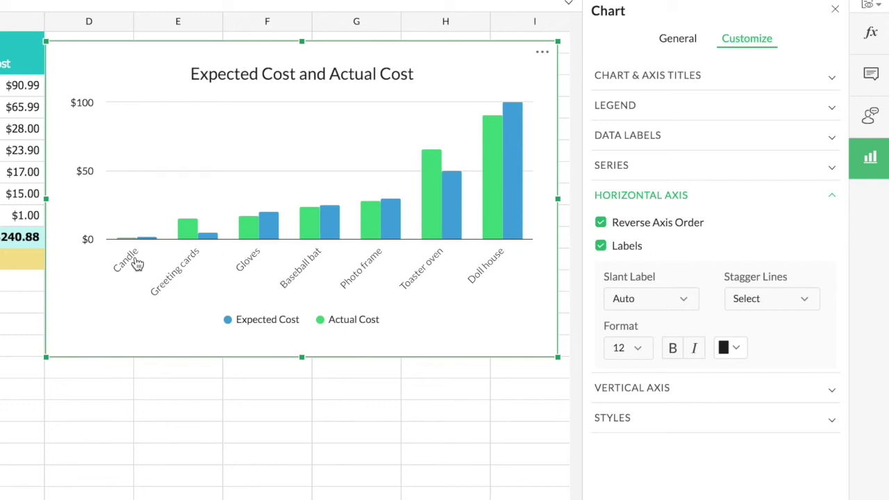
{"action": "left_click", "coordinate": [601, 223]}
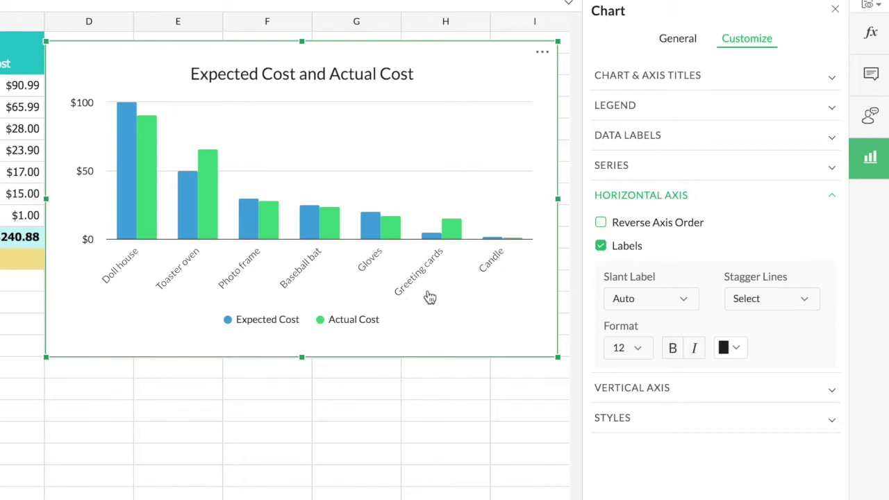
{"action": "left_click", "coordinate": [601, 247]}
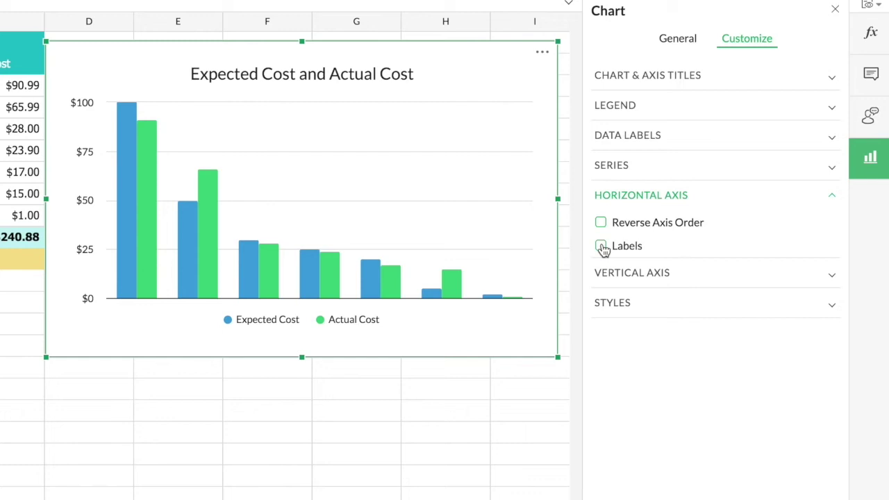
{"action": "left_click", "coordinate": [601, 246]}
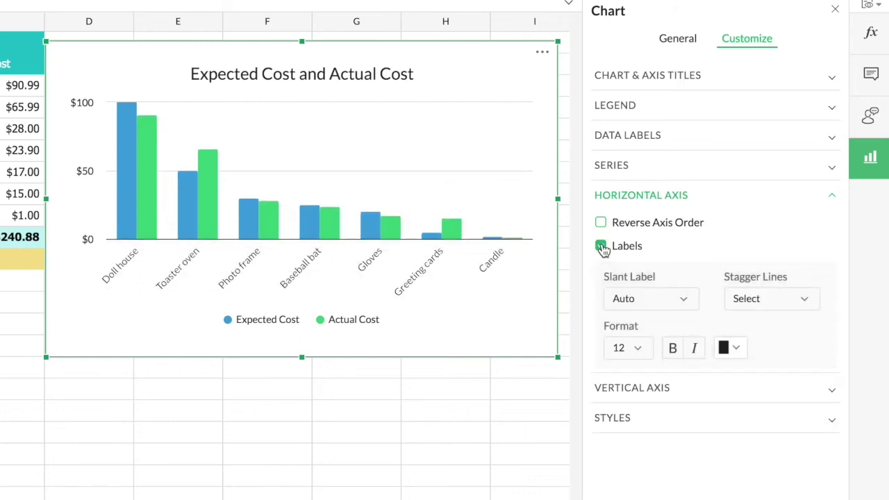
Step: Set the gift name label slant to 0°, then change it to 45°
{"action": "left_click", "coordinate": [684, 303]}
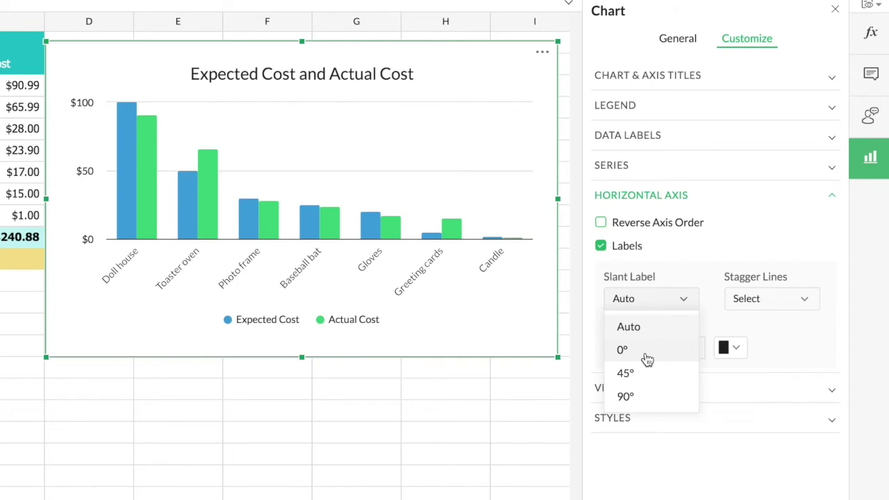
{"action": "left_click", "coordinate": [623, 351]}
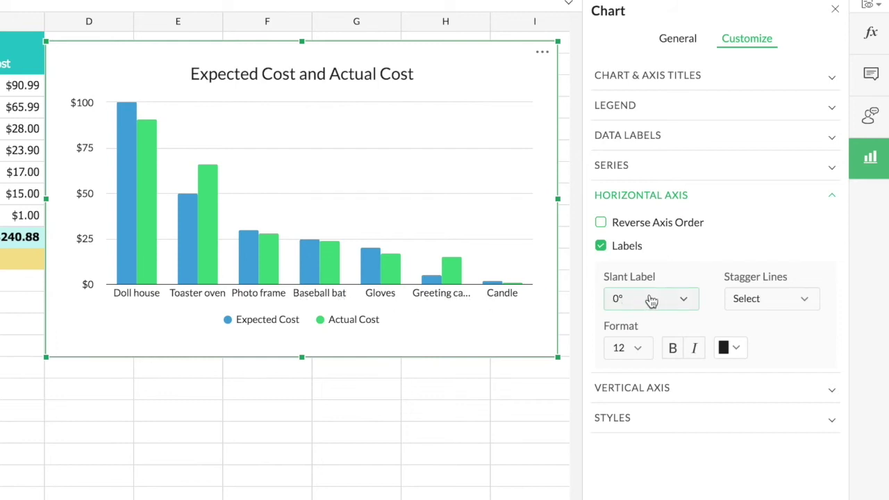
{"action": "left_click", "coordinate": [681, 304]}
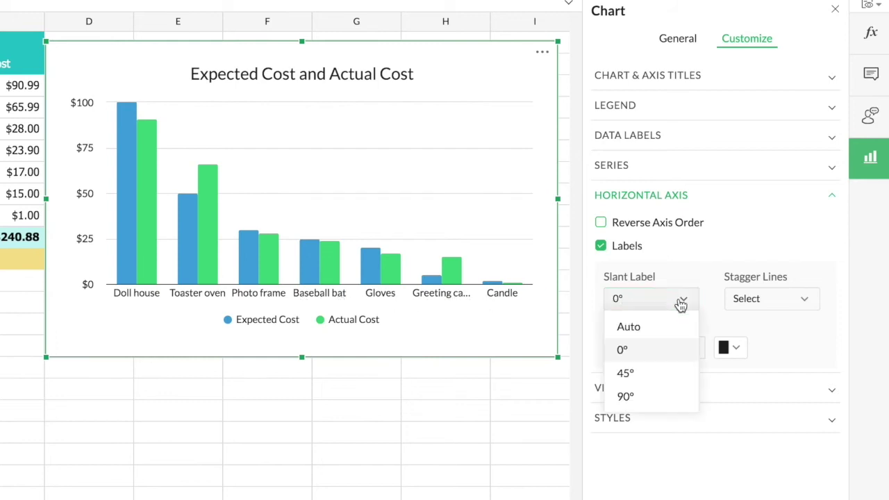
{"action": "left_click", "coordinate": [648, 375]}
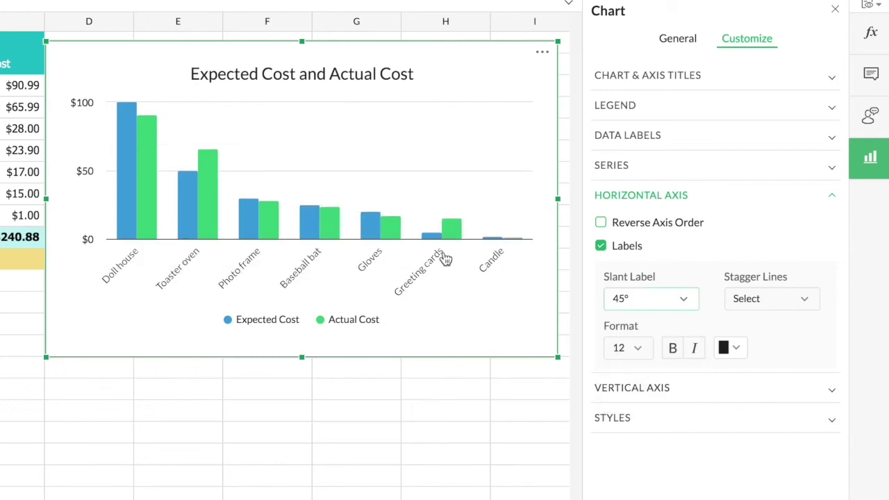
{"action": "left_click", "coordinate": [750, 394]}
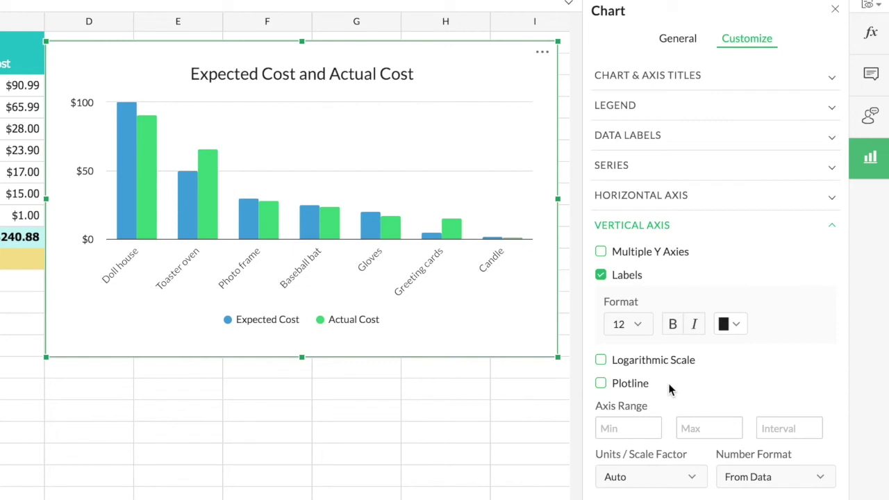
Step: Keep the vertical axis units on Auto and the number format on From Data
{"action": "left_click", "coordinate": [694, 481]}
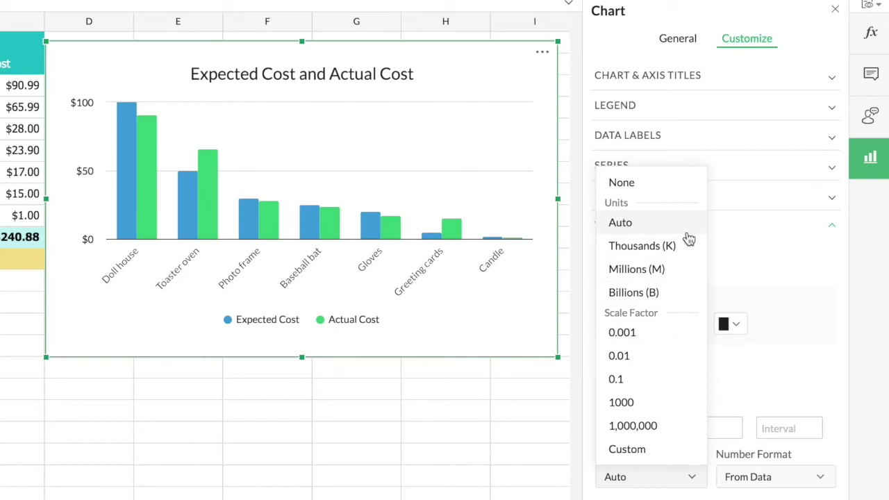
{"action": "left_click", "coordinate": [693, 478]}
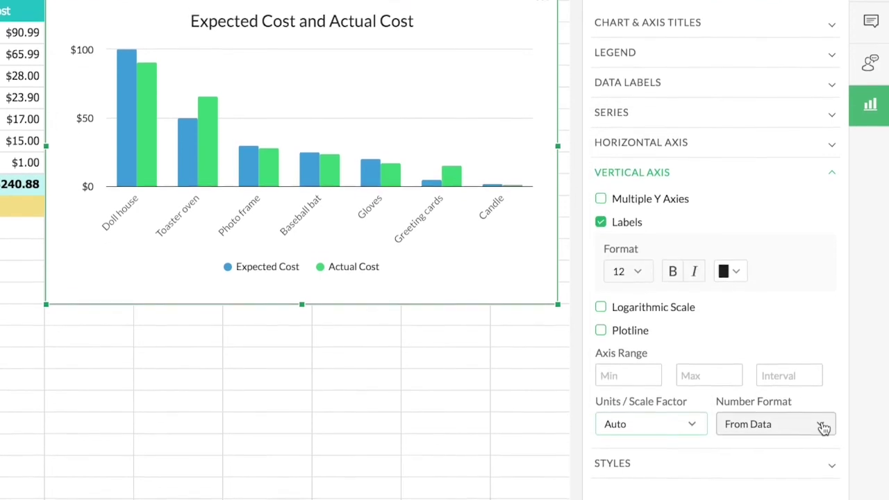
{"action": "left_click", "coordinate": [822, 383]}
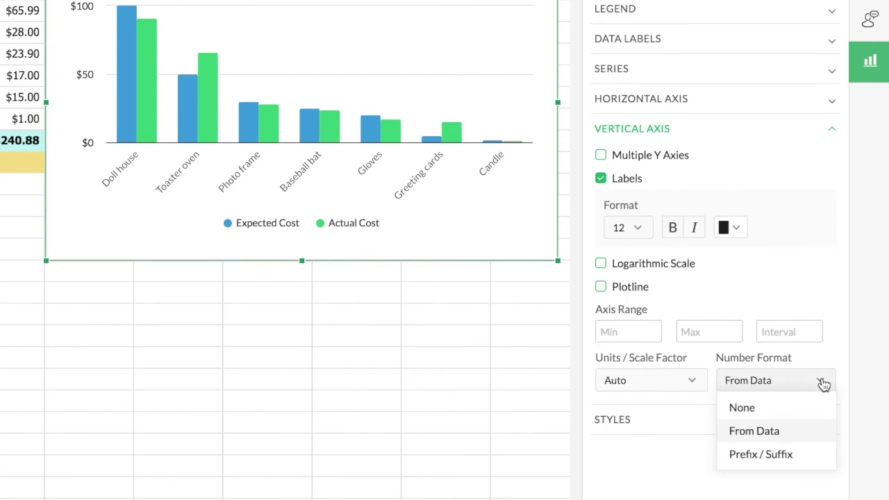
{"action": "left_click", "coordinate": [651, 419]}
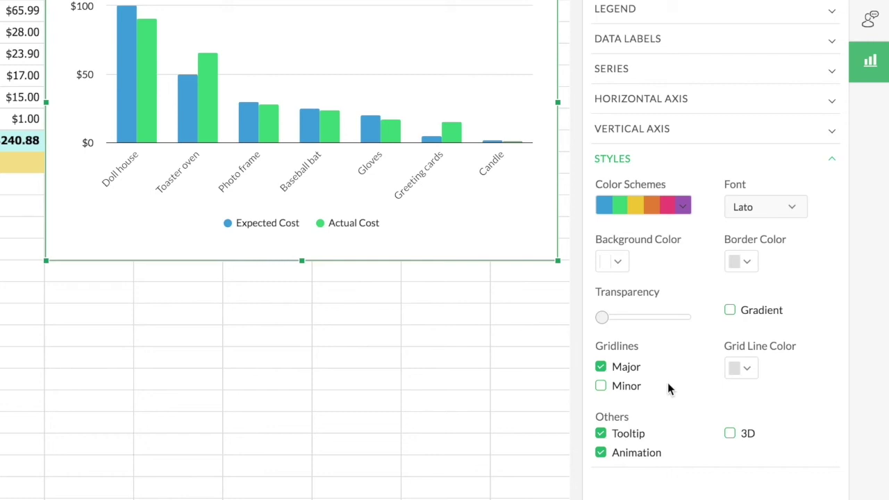
Step: Apply the Theme2 colour scheme to the chart and turn on minor gridlines
{"action": "left_click", "coordinate": [684, 209]}
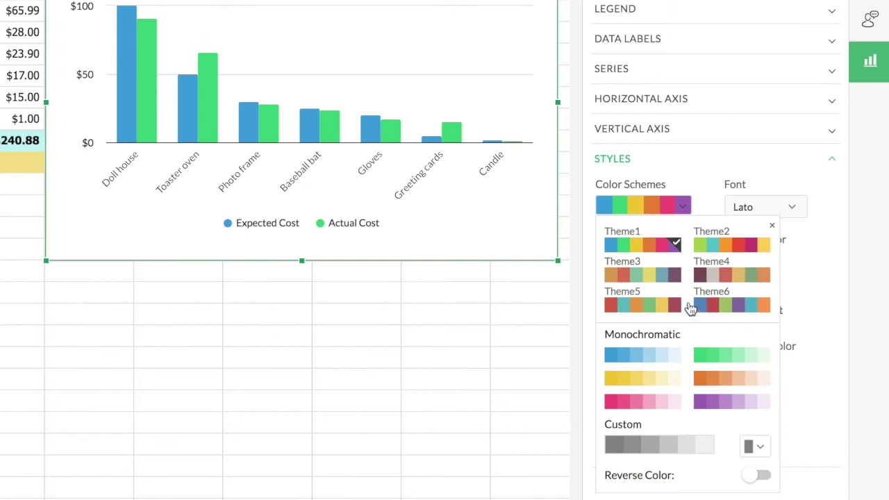
{"action": "left_click", "coordinate": [738, 250]}
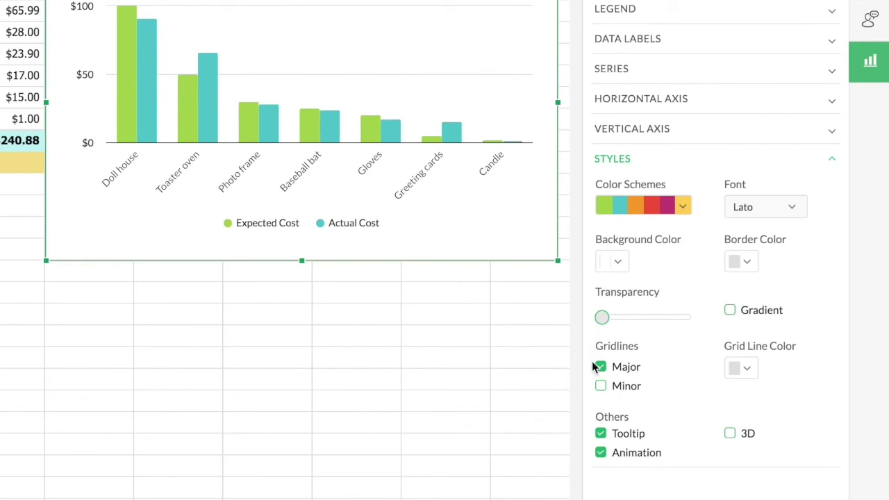
{"action": "left_click", "coordinate": [601, 387]}
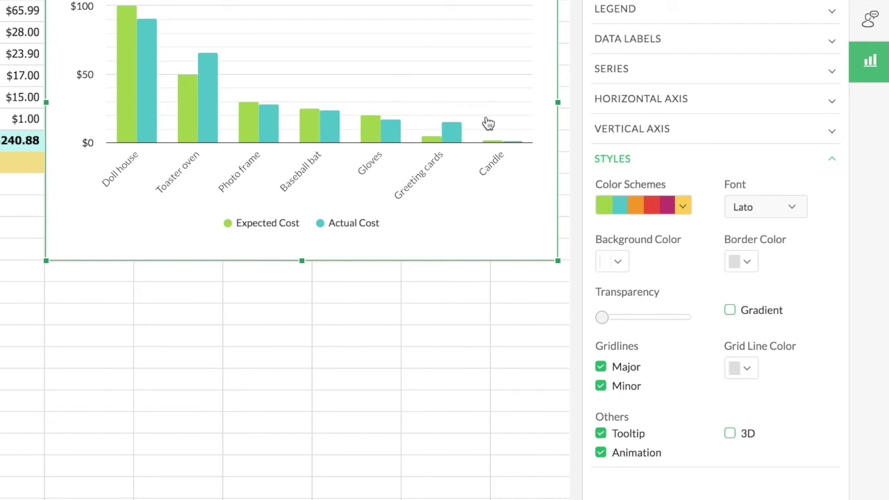
Step: Turn off minor gridlines, try the 3D column view, then return to flat 2D
{"action": "left_click", "coordinate": [601, 387]}
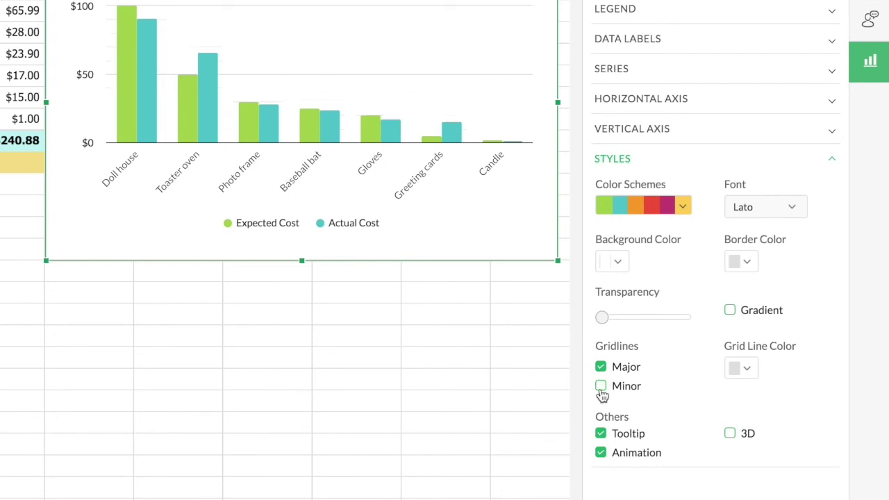
{"action": "left_click", "coordinate": [730, 434]}
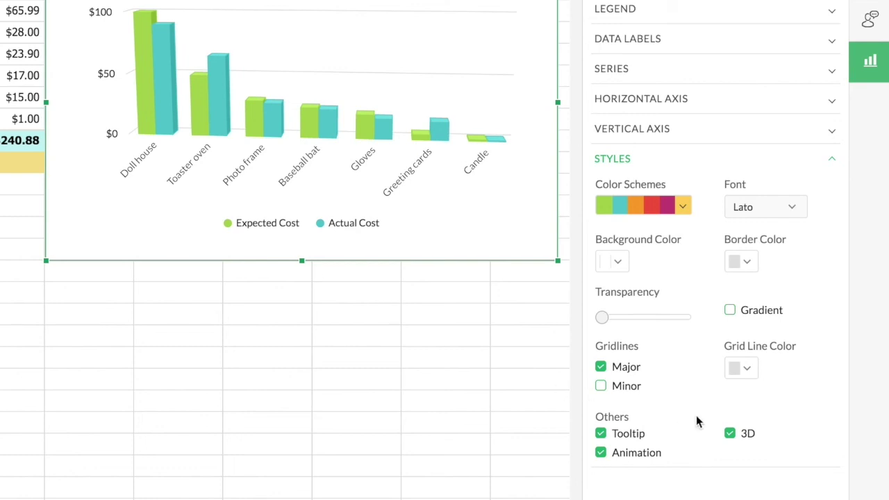
{"action": "left_click", "coordinate": [730, 434]}
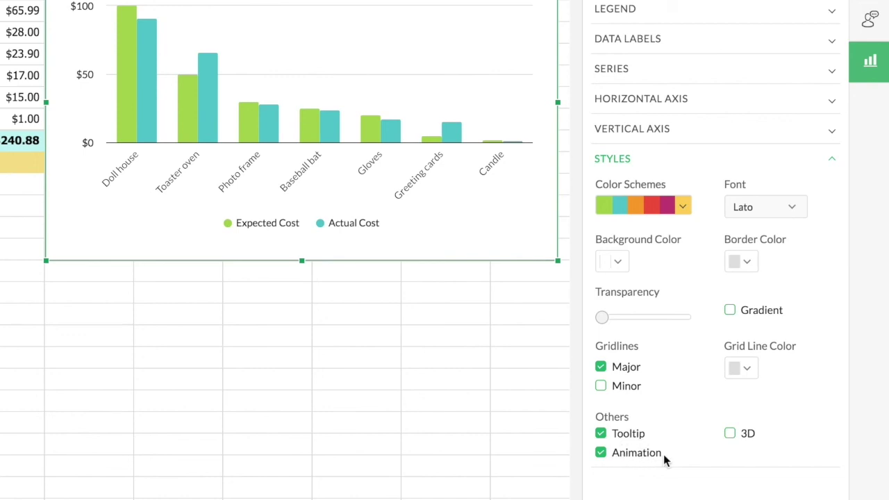
Step: Close the chart settings panel and check the value tooltips on the chart's columns
{"action": "left_click", "coordinate": [870, 61]}
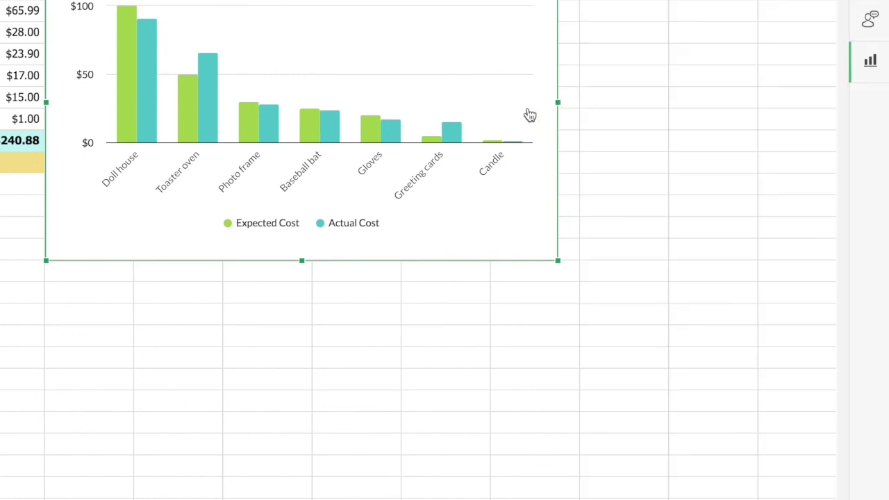
{"action": "mouse_move", "coordinate": [458, 136]}
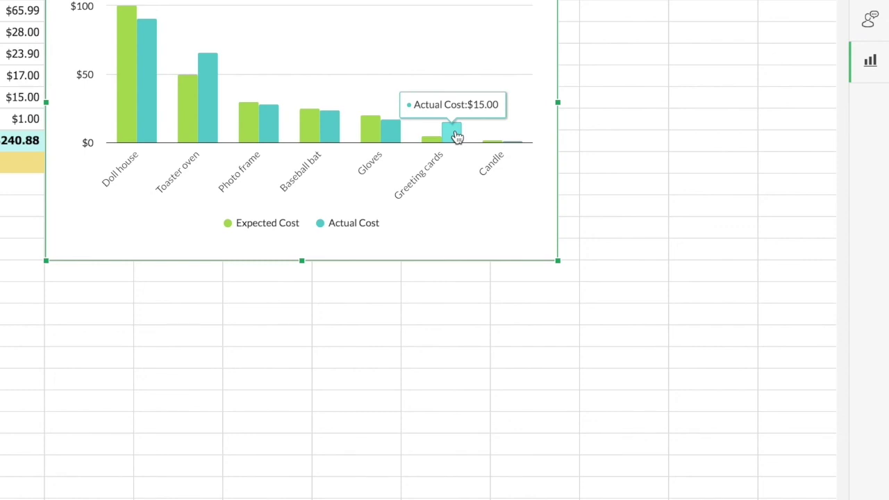
{"action": "mouse_move", "coordinate": [375, 138]}
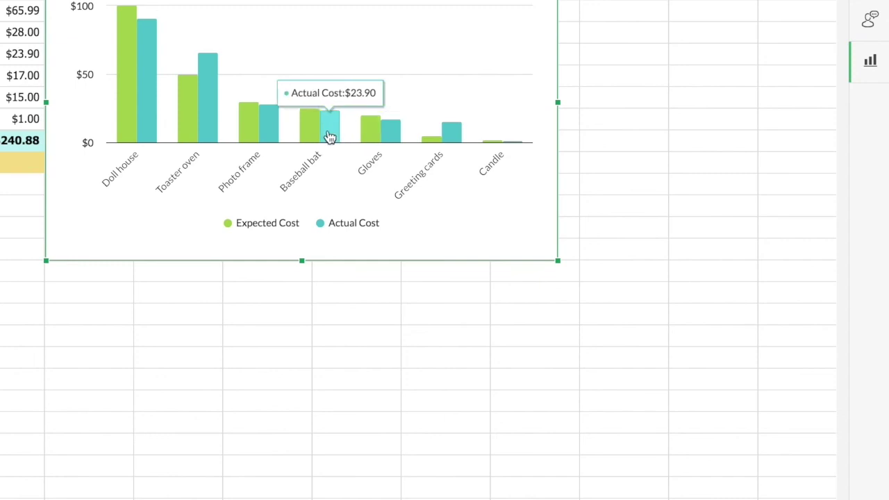
{"action": "mouse_move", "coordinate": [318, 137]}
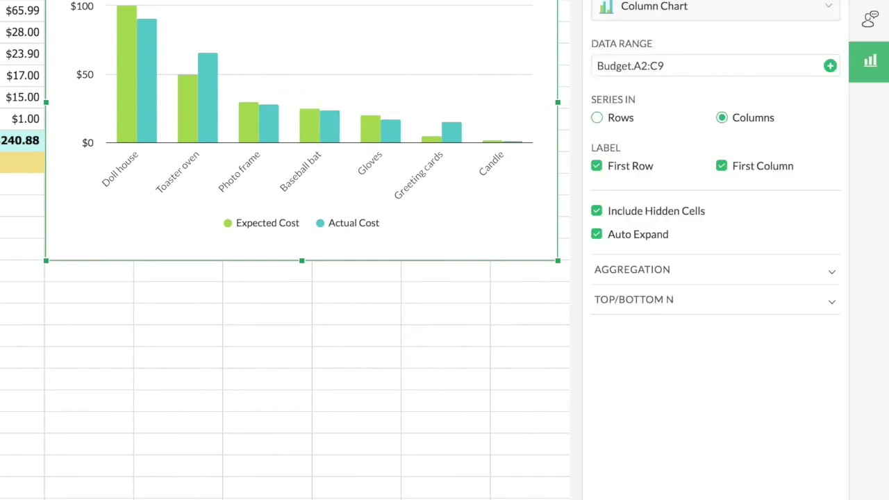
Step: Switch the Chart panel to its Customize tab
{"action": "left_click", "coordinate": [667, 158]}
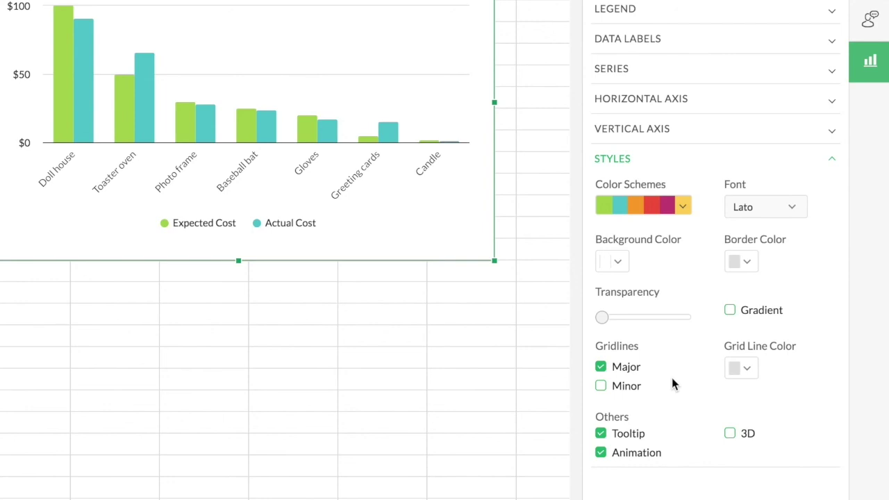
Step: Try a light grey #D9D9D9 chart background, restore white, then select the chart title
{"action": "left_click", "coordinate": [438, 238]}
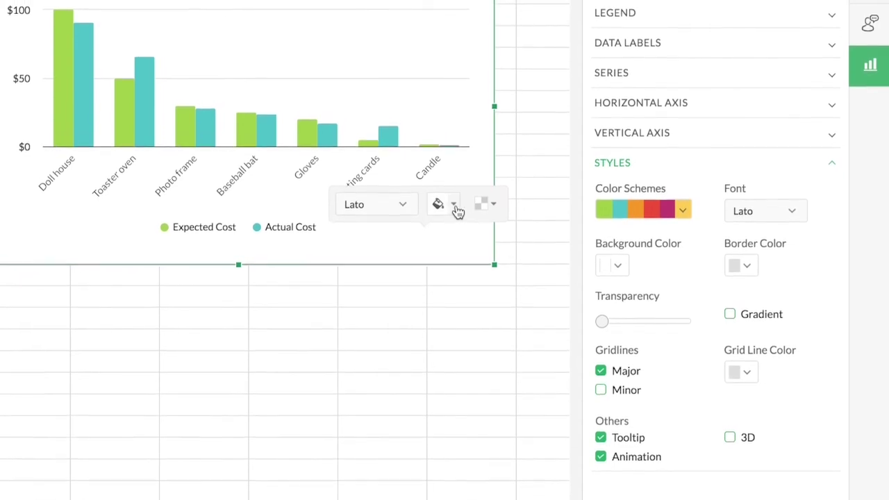
{"action": "left_click", "coordinate": [455, 207]}
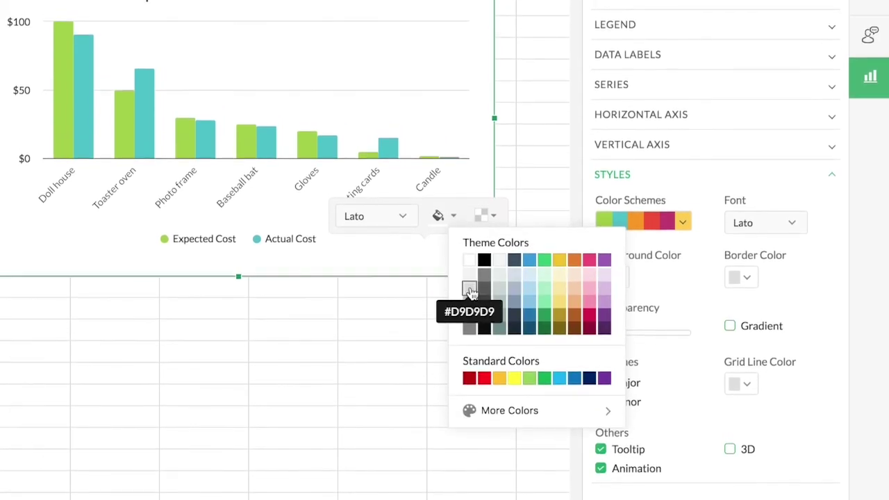
{"action": "left_click", "coordinate": [470, 290]}
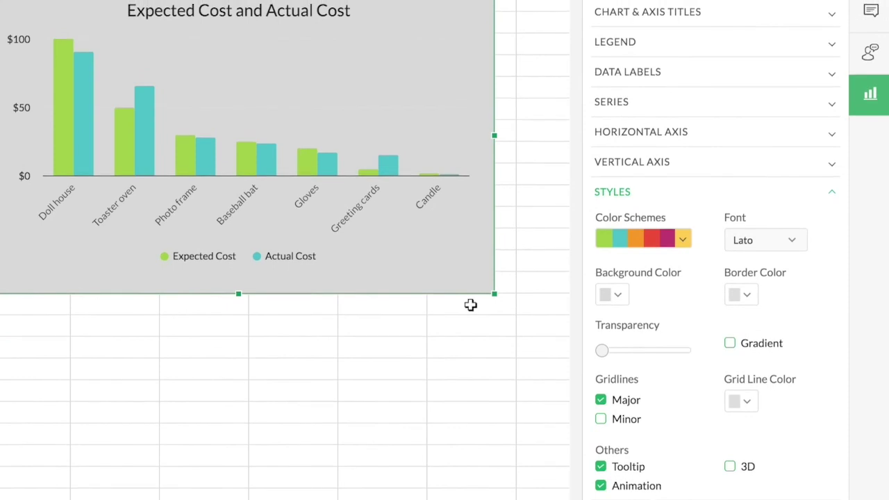
{"action": "left_click", "coordinate": [438, 255]}
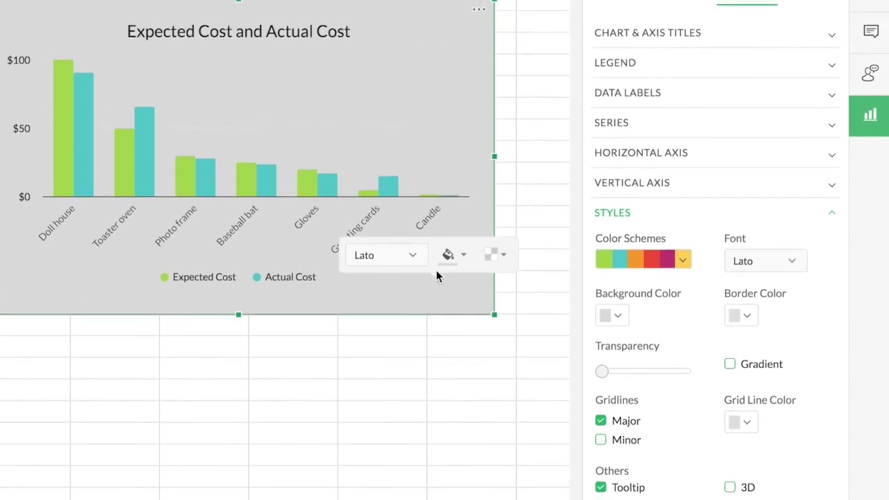
{"action": "left_click", "coordinate": [449, 256]}
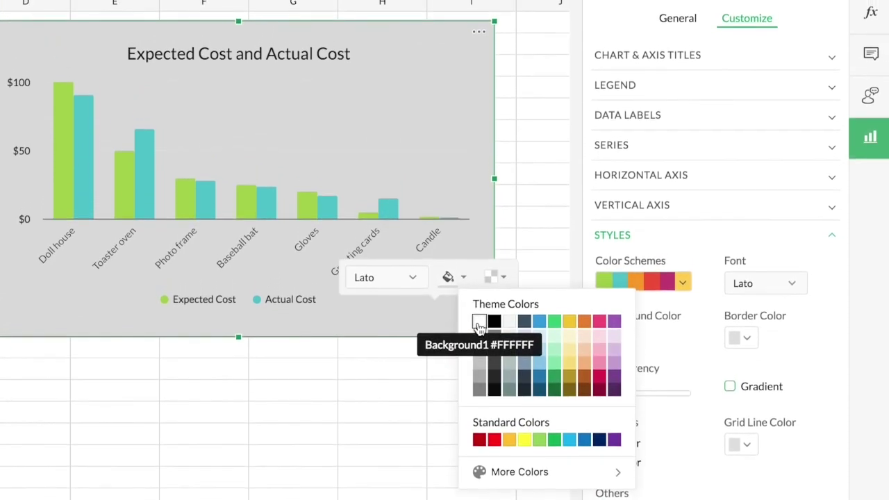
{"action": "left_click", "coordinate": [479, 322]}
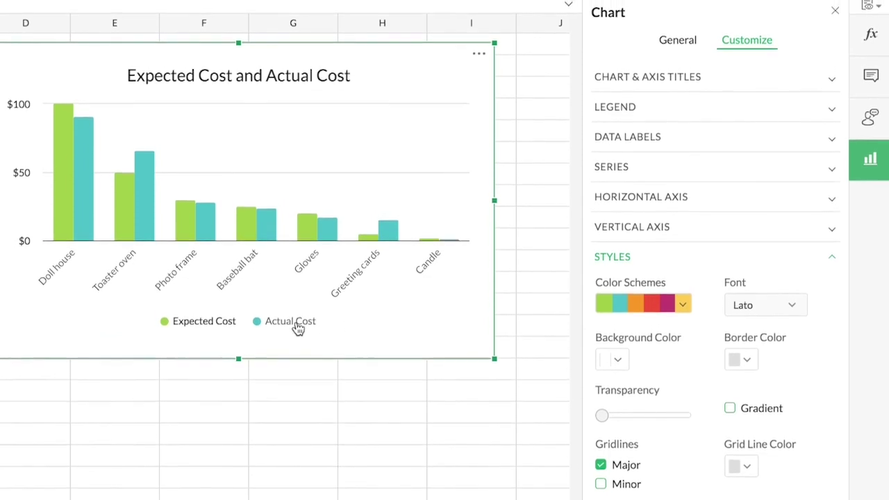
{"action": "left_click", "coordinate": [314, 80]}
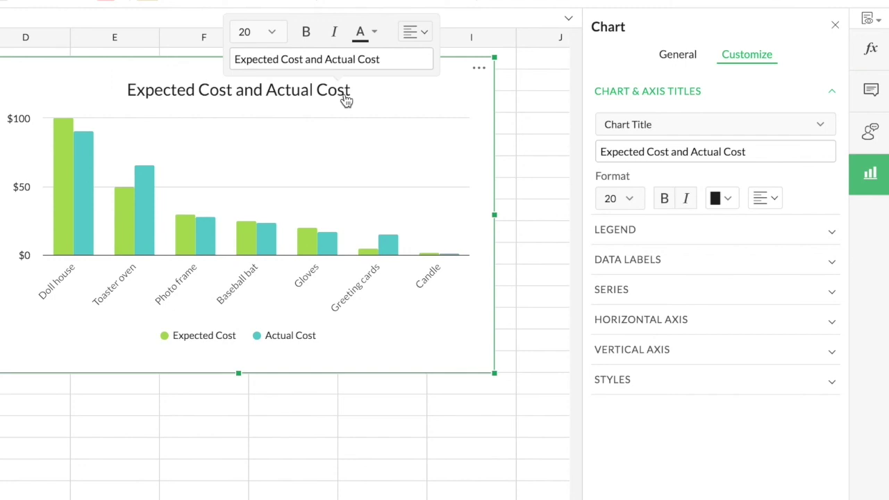
Step: Open the chart's three-dot options menu
{"action": "left_click", "coordinate": [479, 73]}
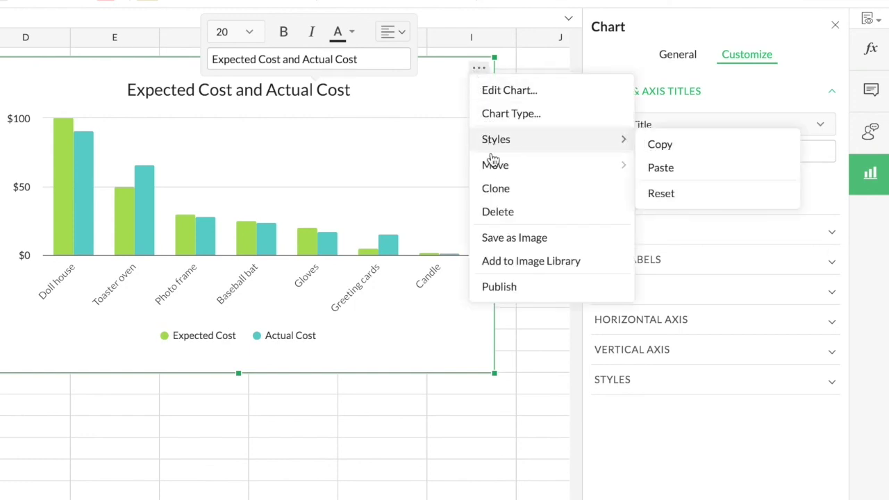